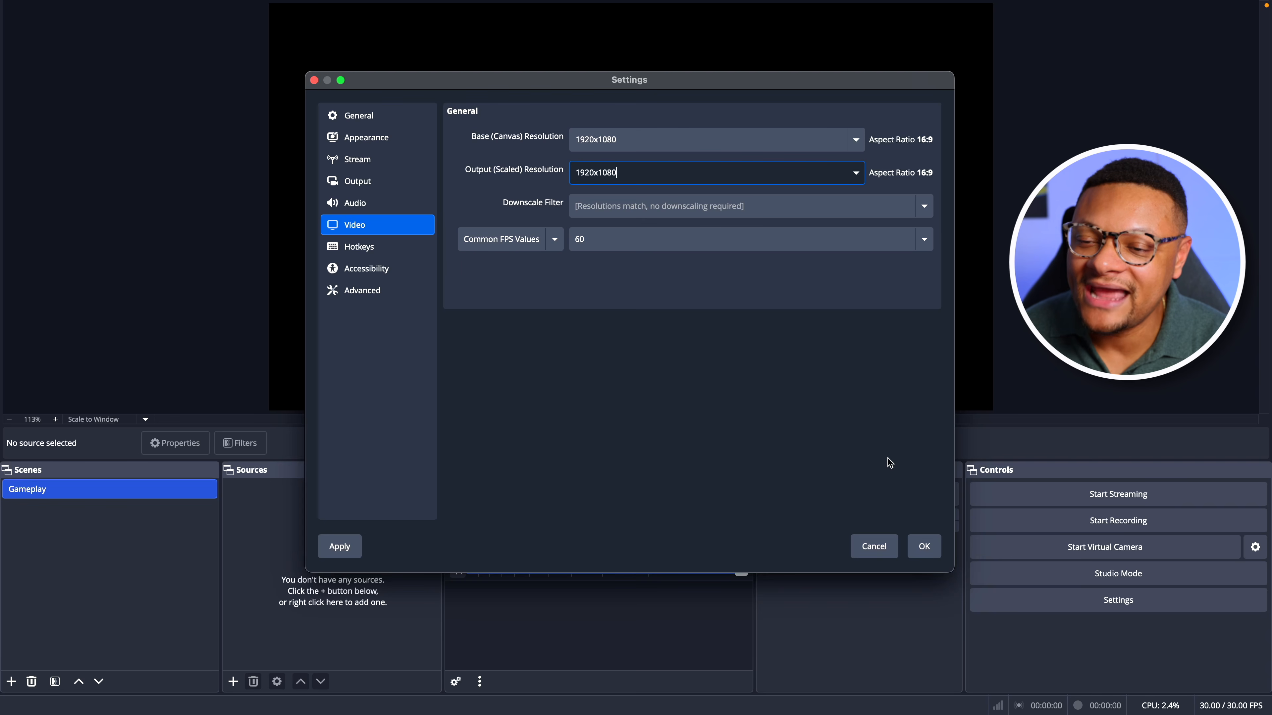
Step: Accept the video settings and add a new Capture Card Device source named AVM LGUS to the Gameplay scene
click(930, 550)
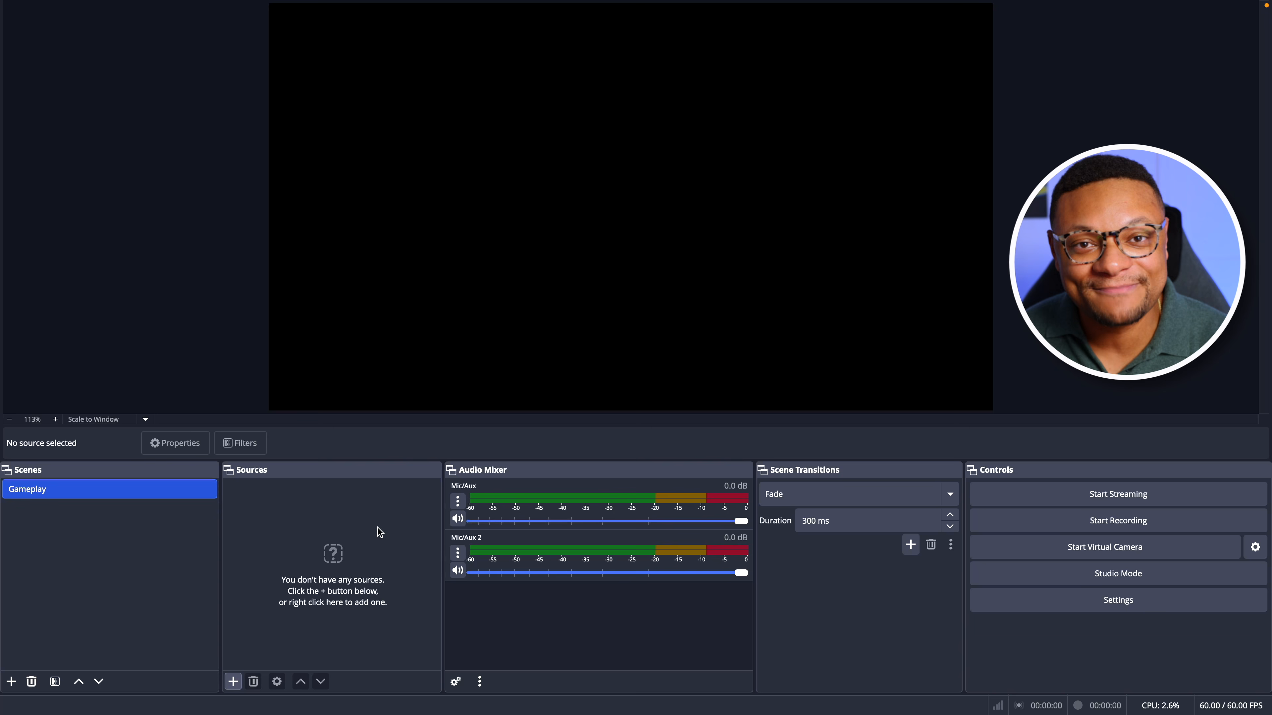
click(233, 681)
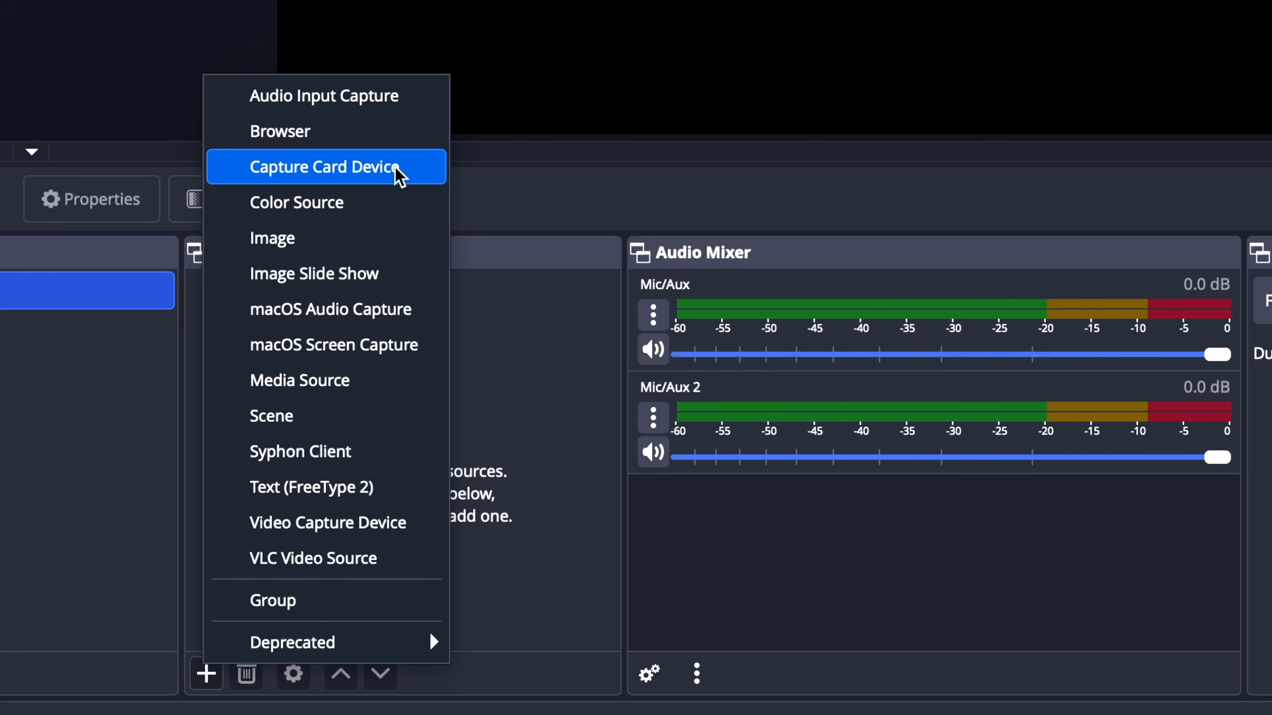
click(420, 178)
text(AVM LGUS)
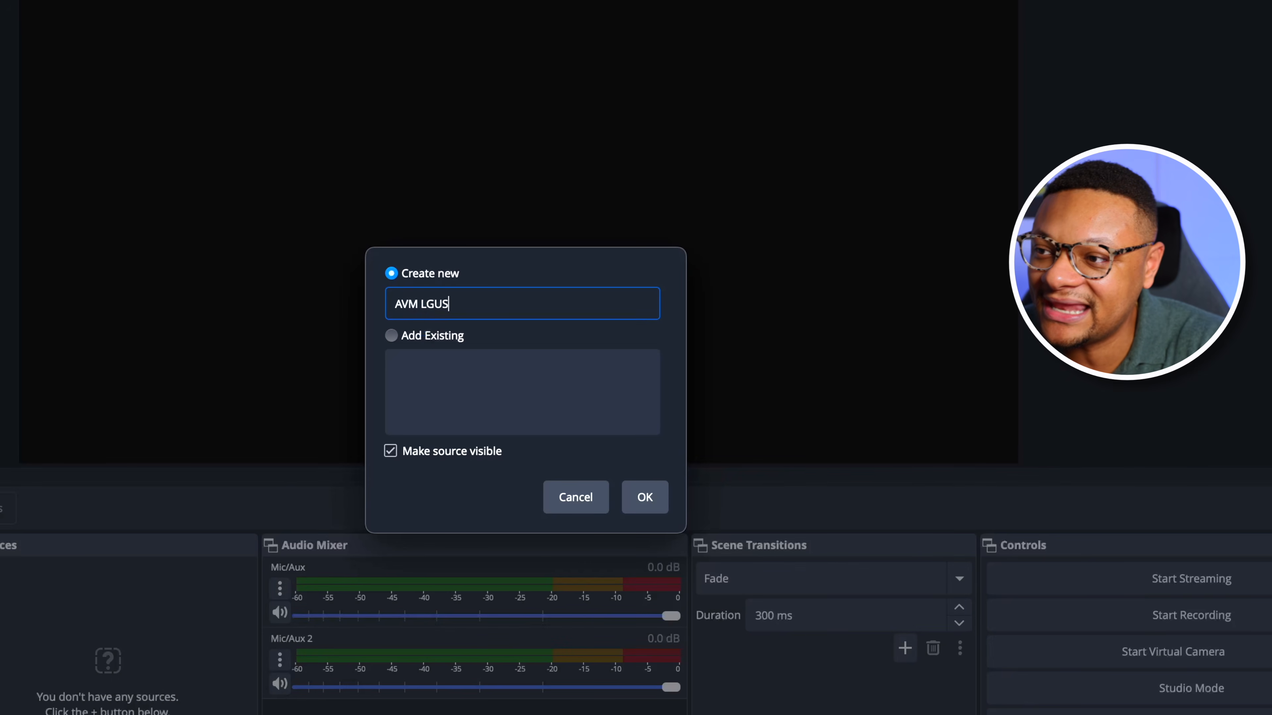
key(Return)
Step: Set the source's device to Live Gamer ULTRA S GC553Pro, its input format to 1920x1080 NV12 with up to 120 FPS, and its frame rate to 60
click(801, 370)
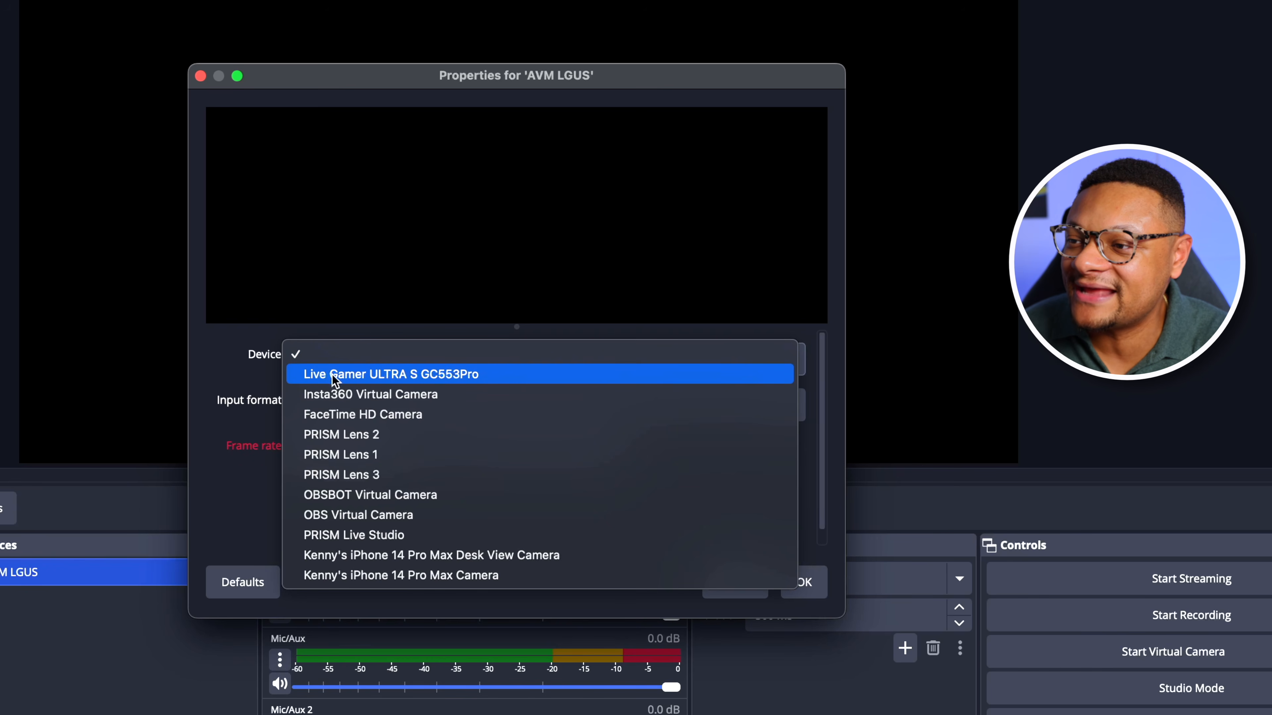
click(418, 375)
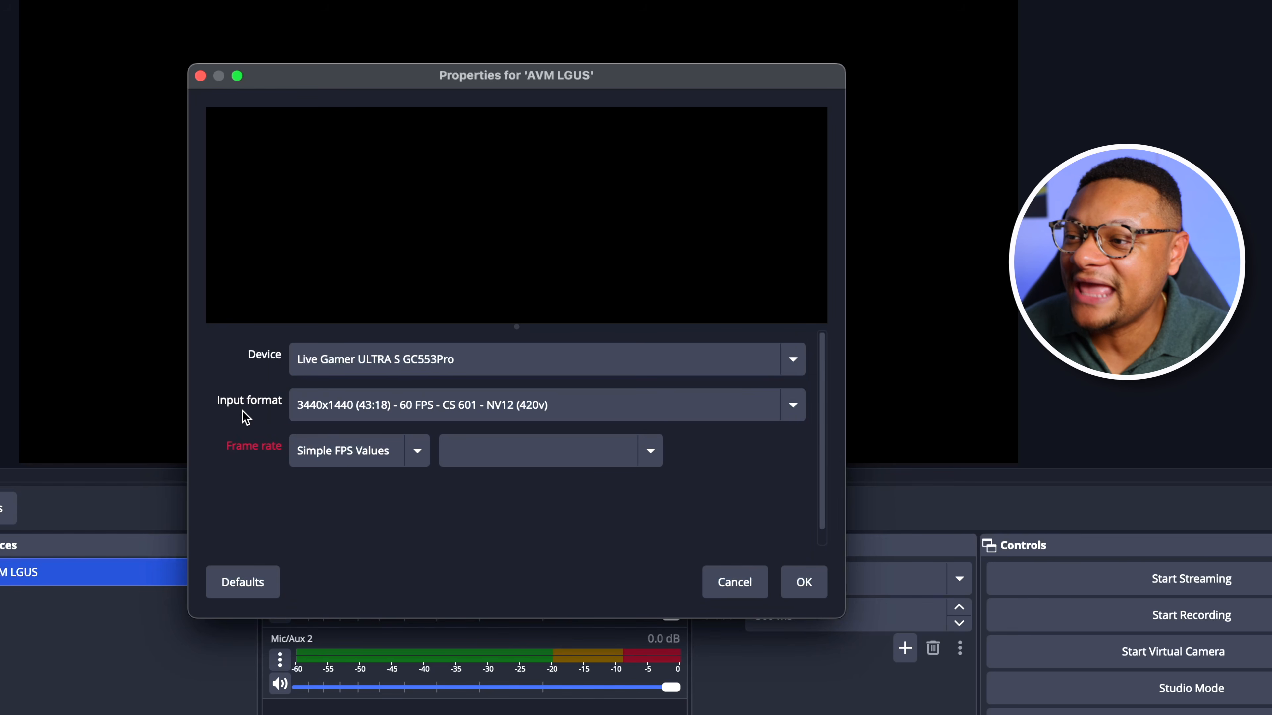
click(741, 412)
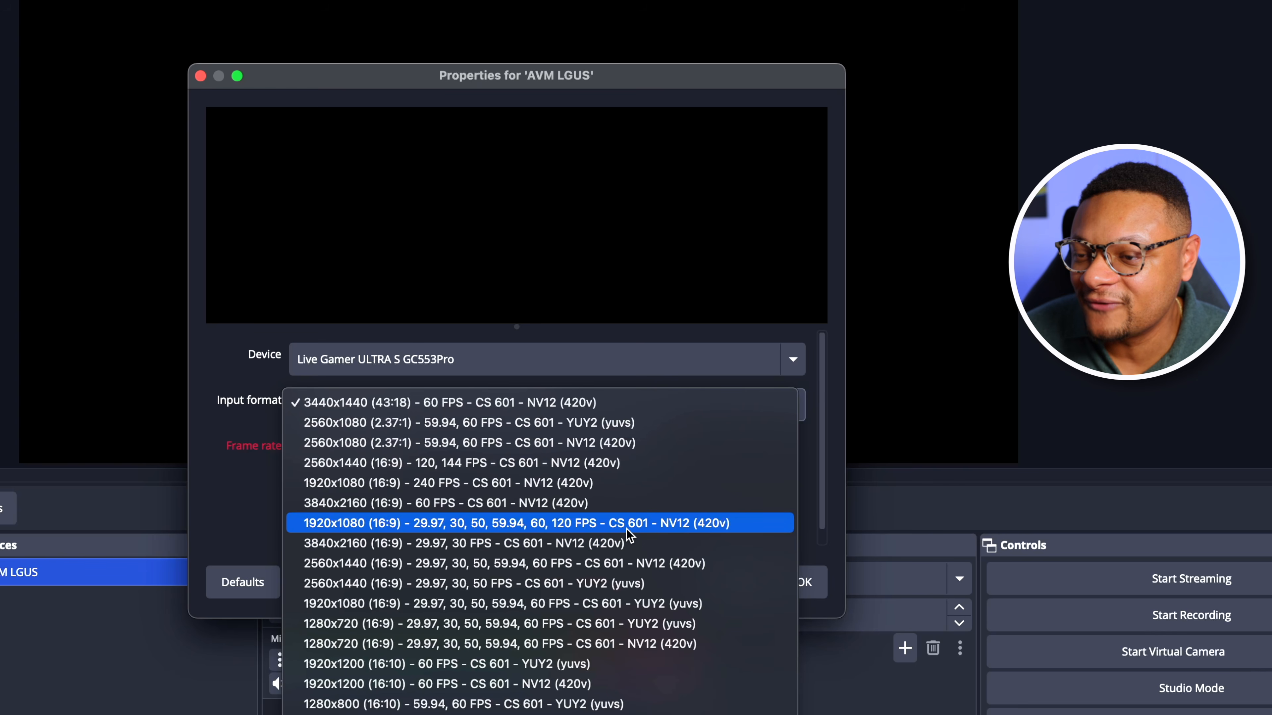
click(653, 526)
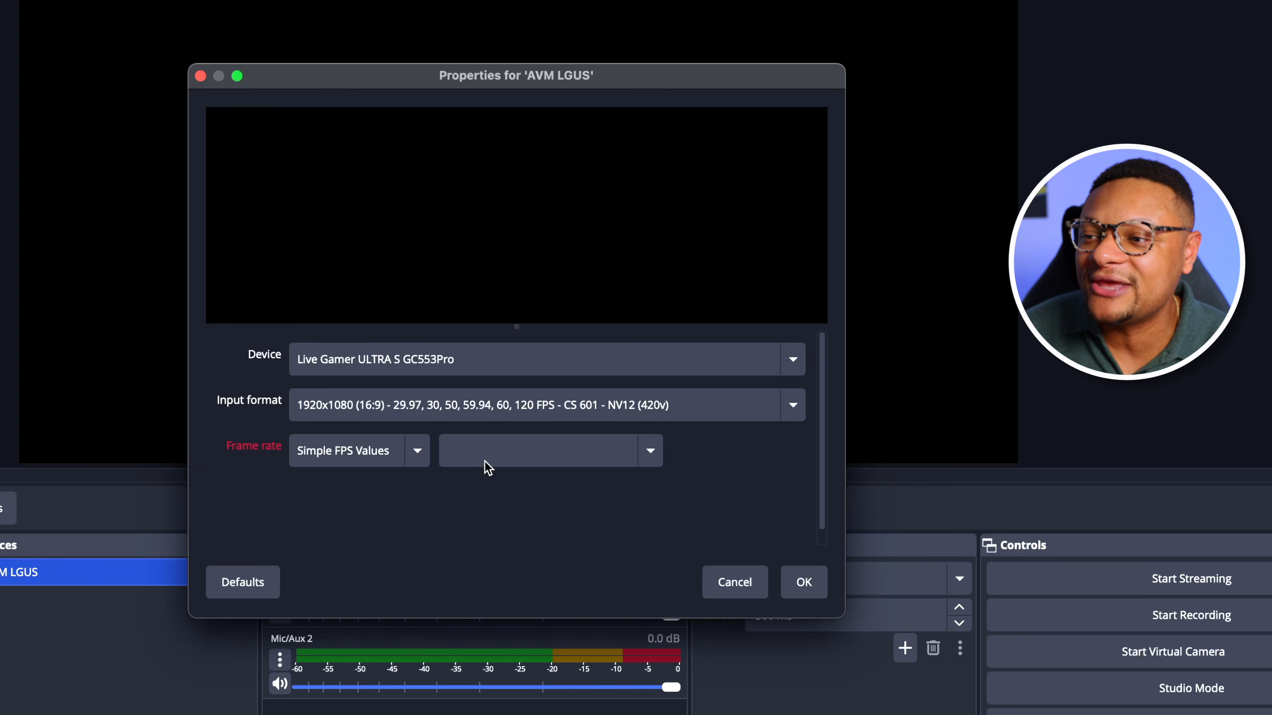
click(505, 463)
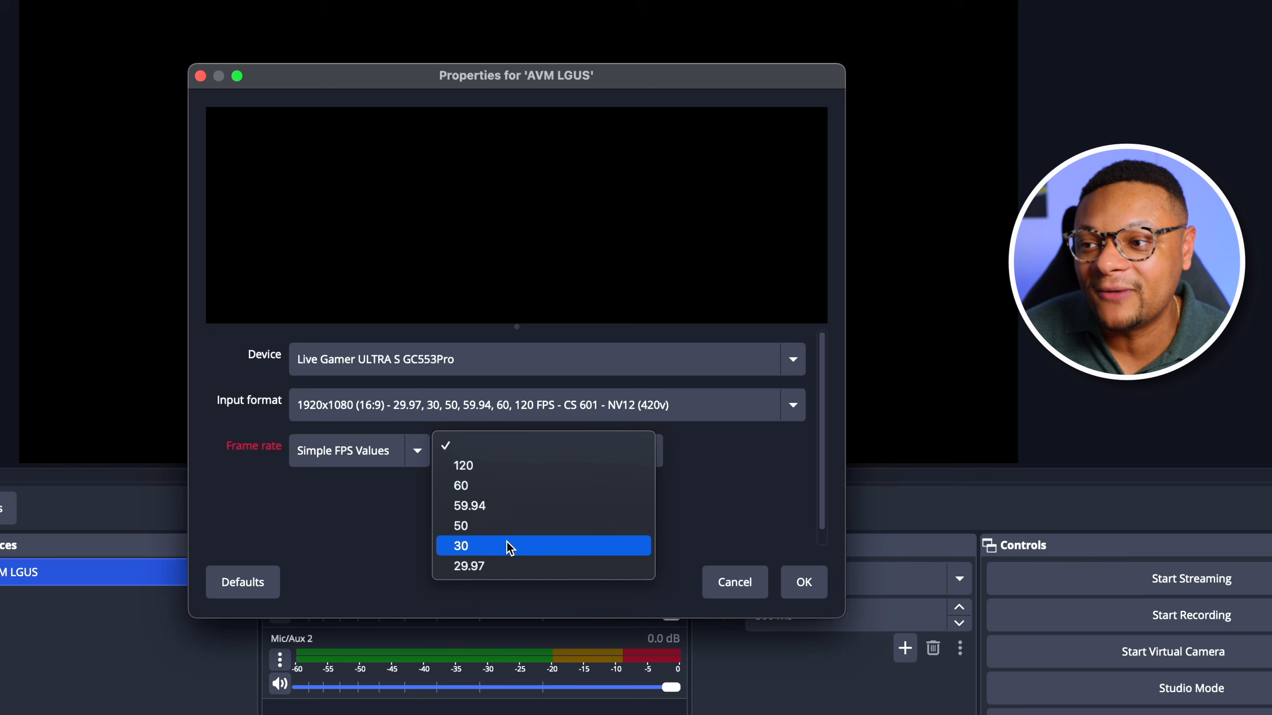
click(509, 492)
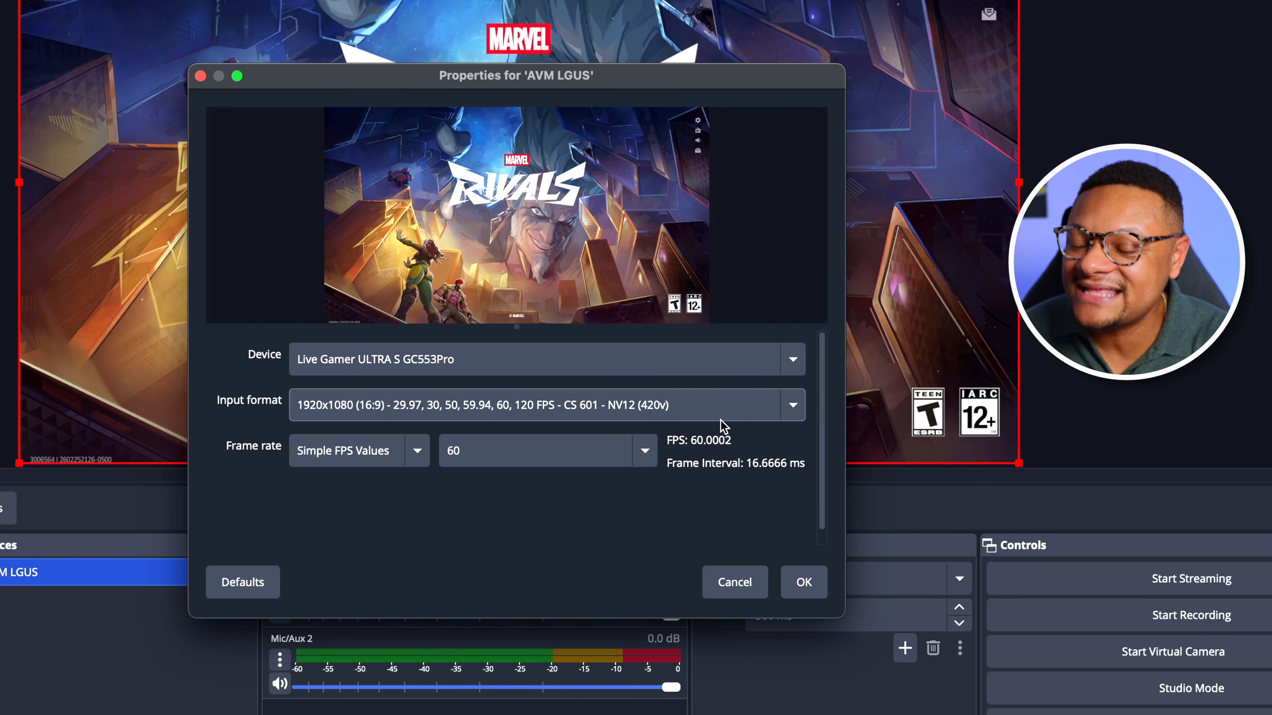
click(801, 592)
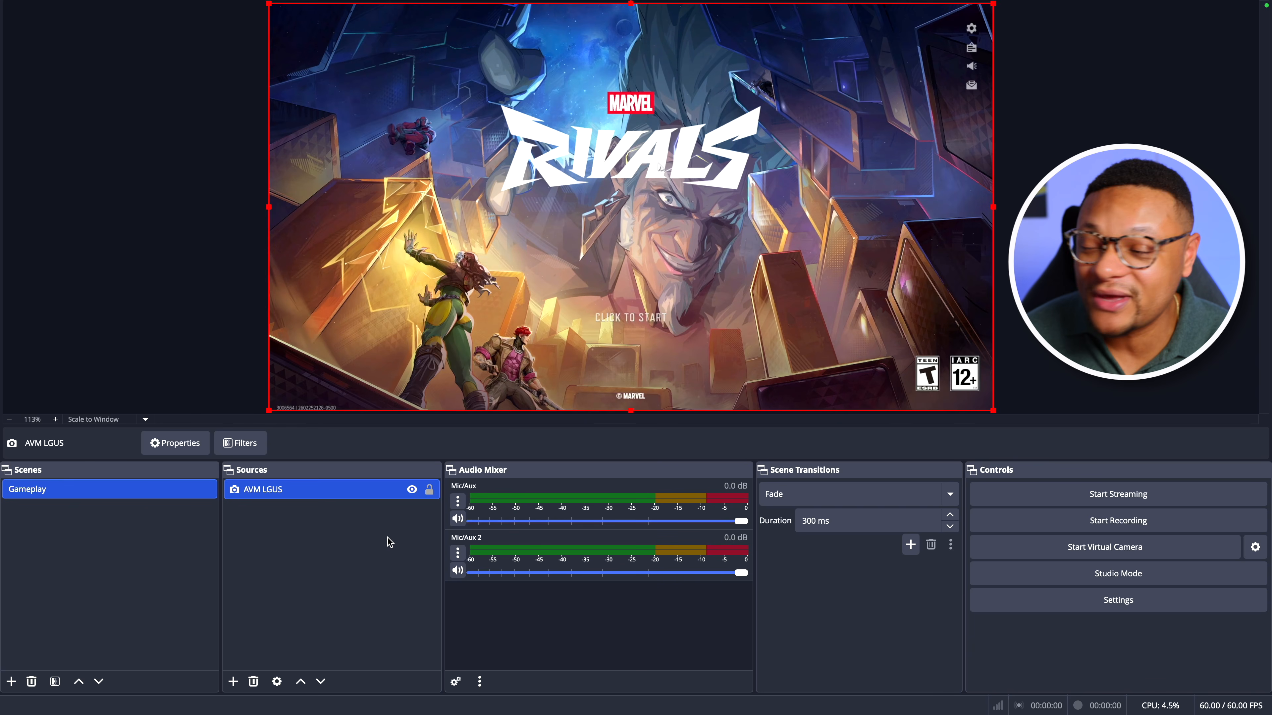
Step: Add an audio input capture source named Cap card using the Live Gamer ULTRA S GC553Pro device
click(232, 682)
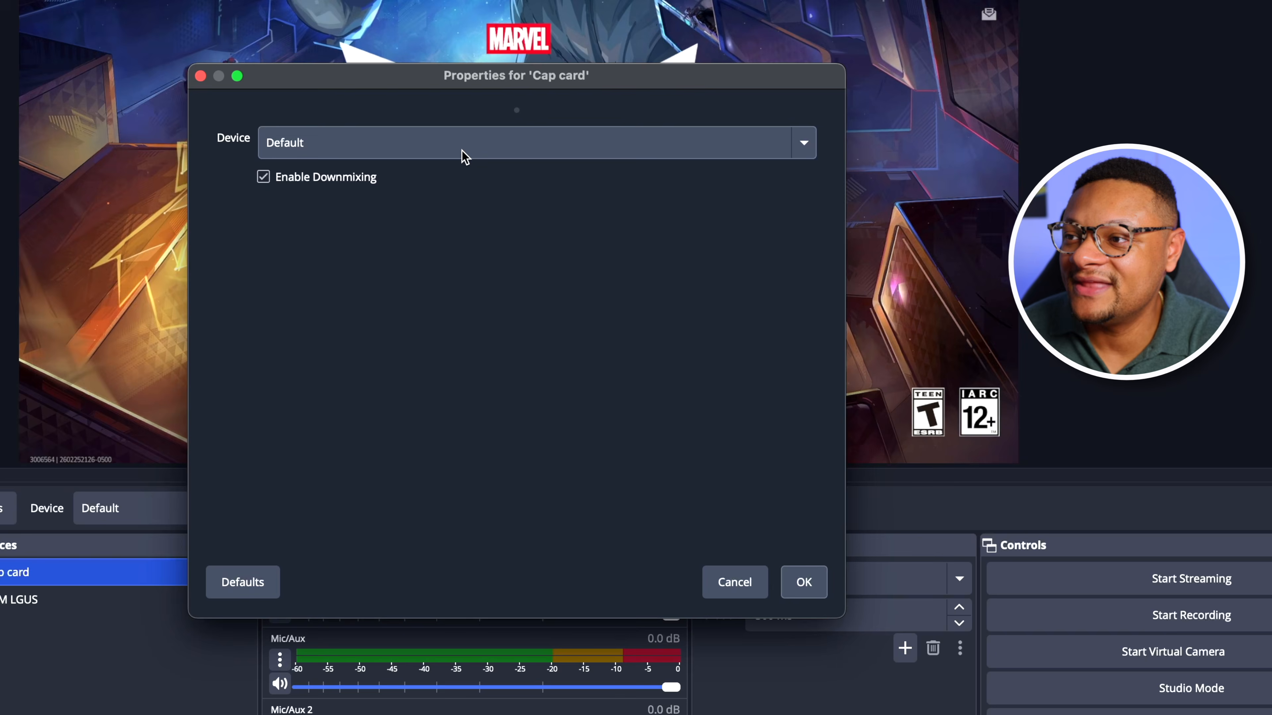
click(461, 149)
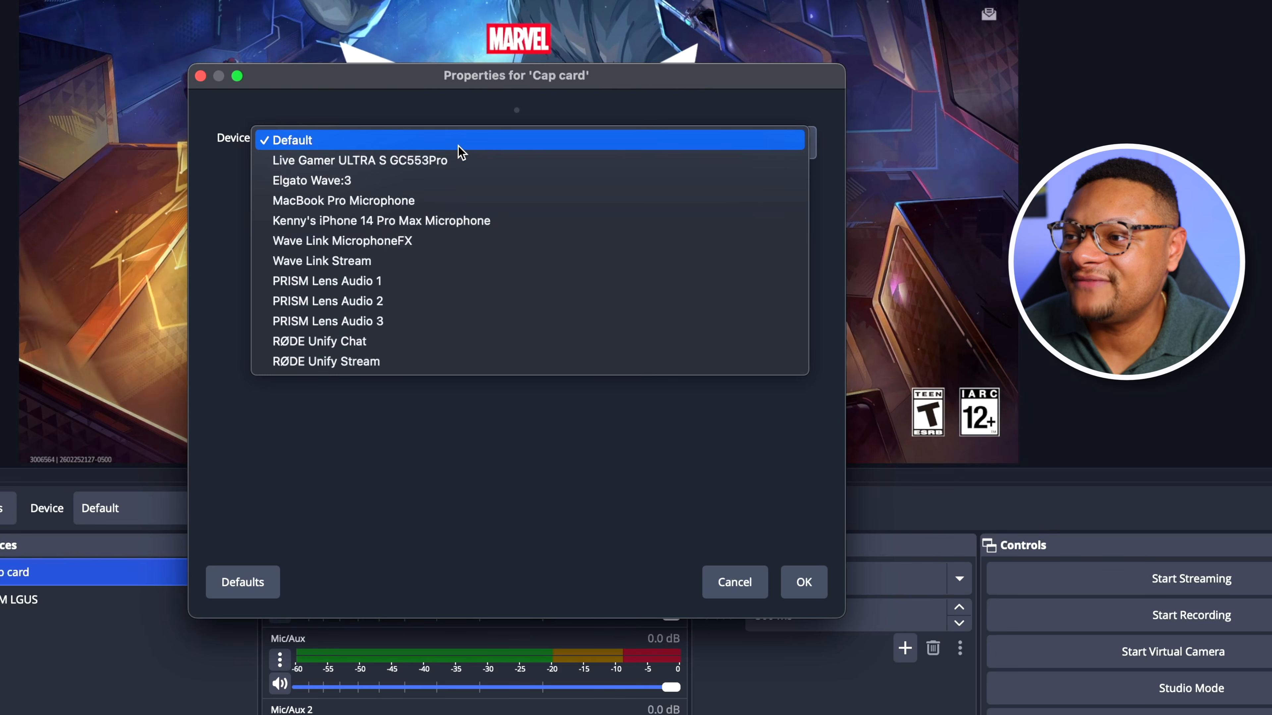
click(403, 161)
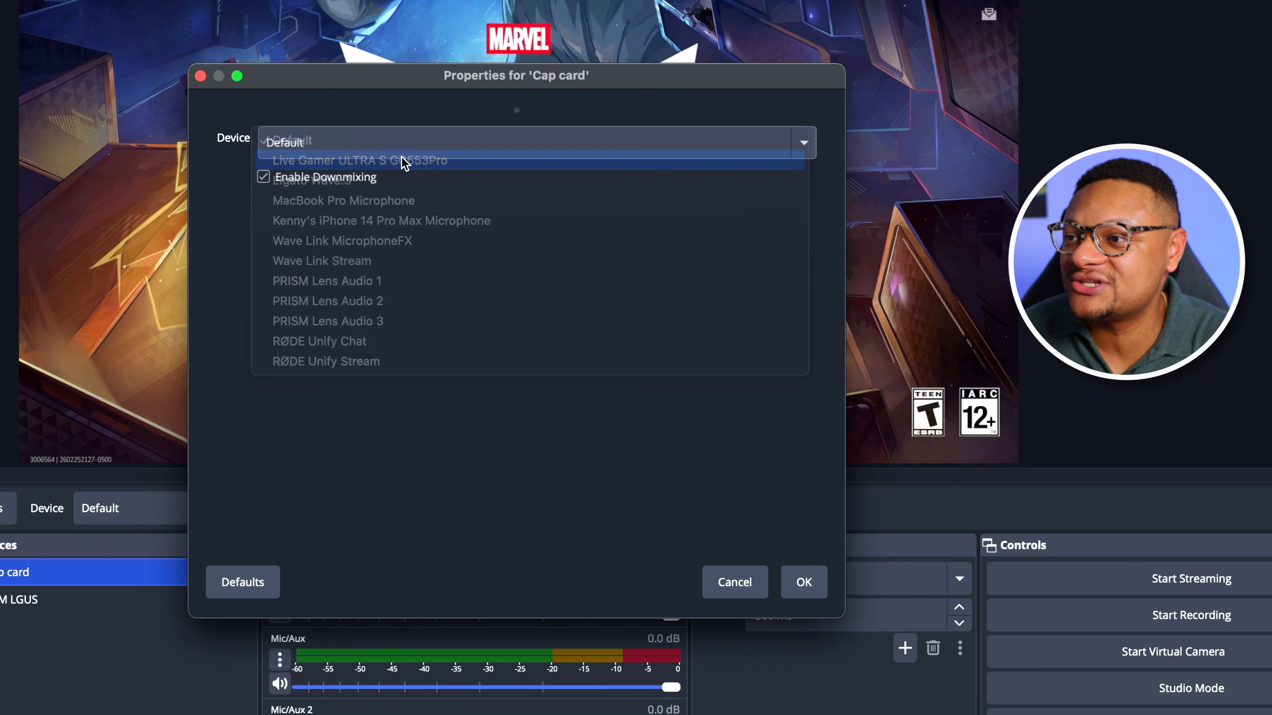
click(802, 583)
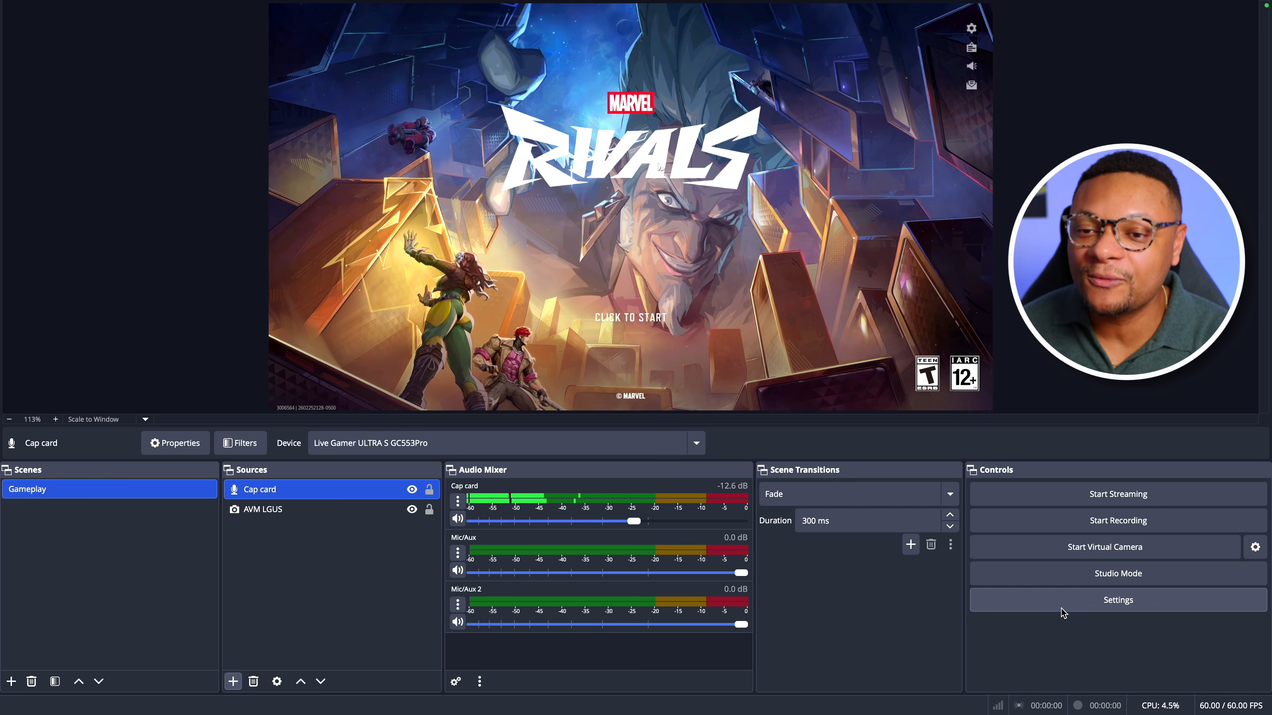
Step: Open the output settings and set the output mode to Advanced
click(1062, 605)
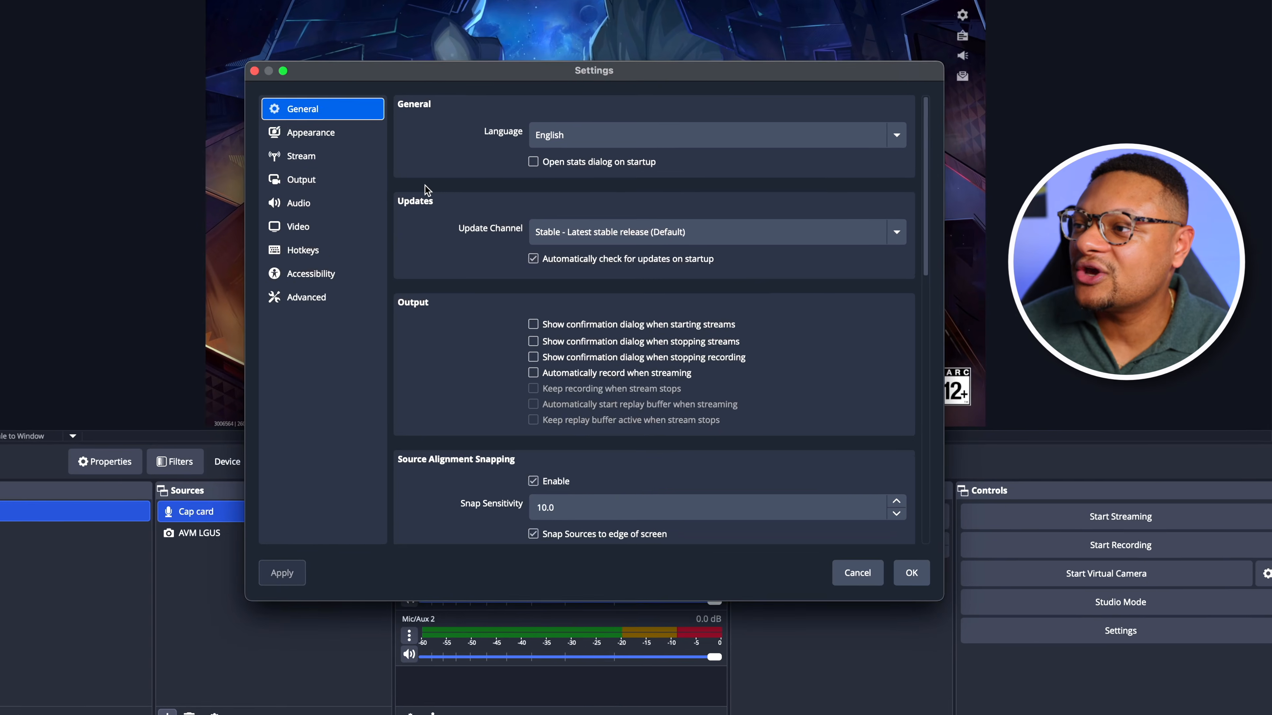
click(335, 190)
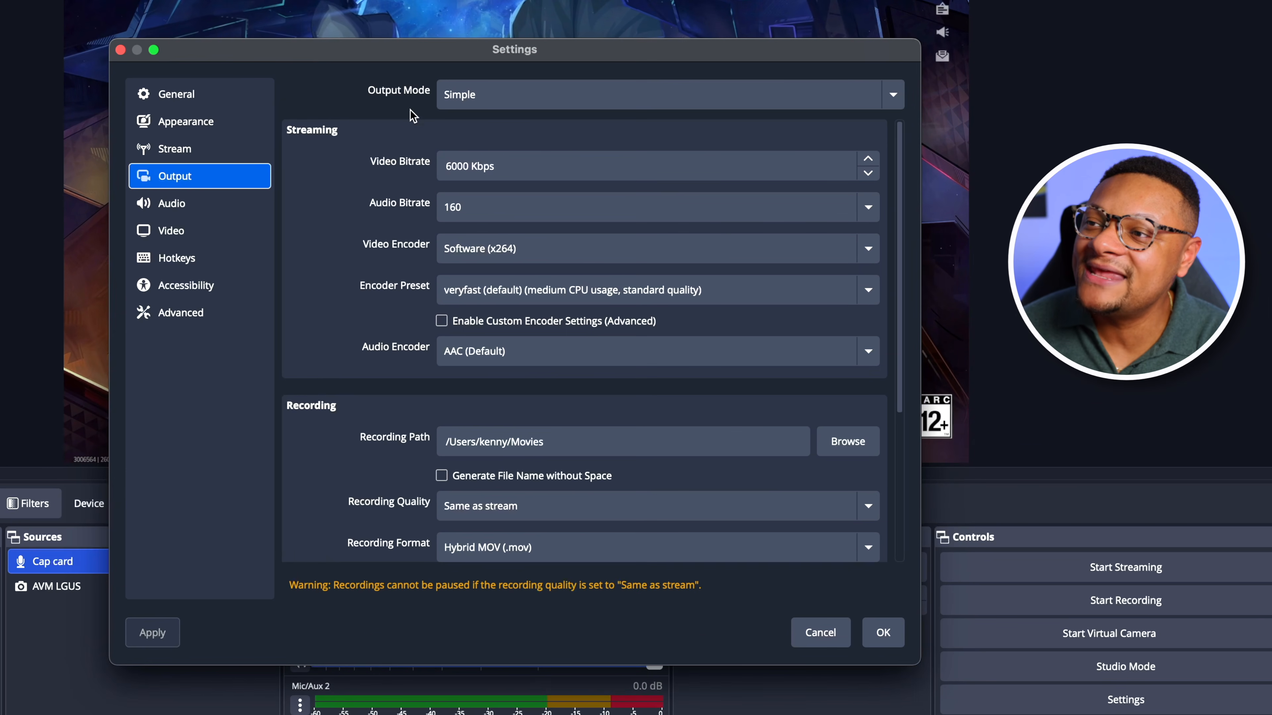
click(516, 101)
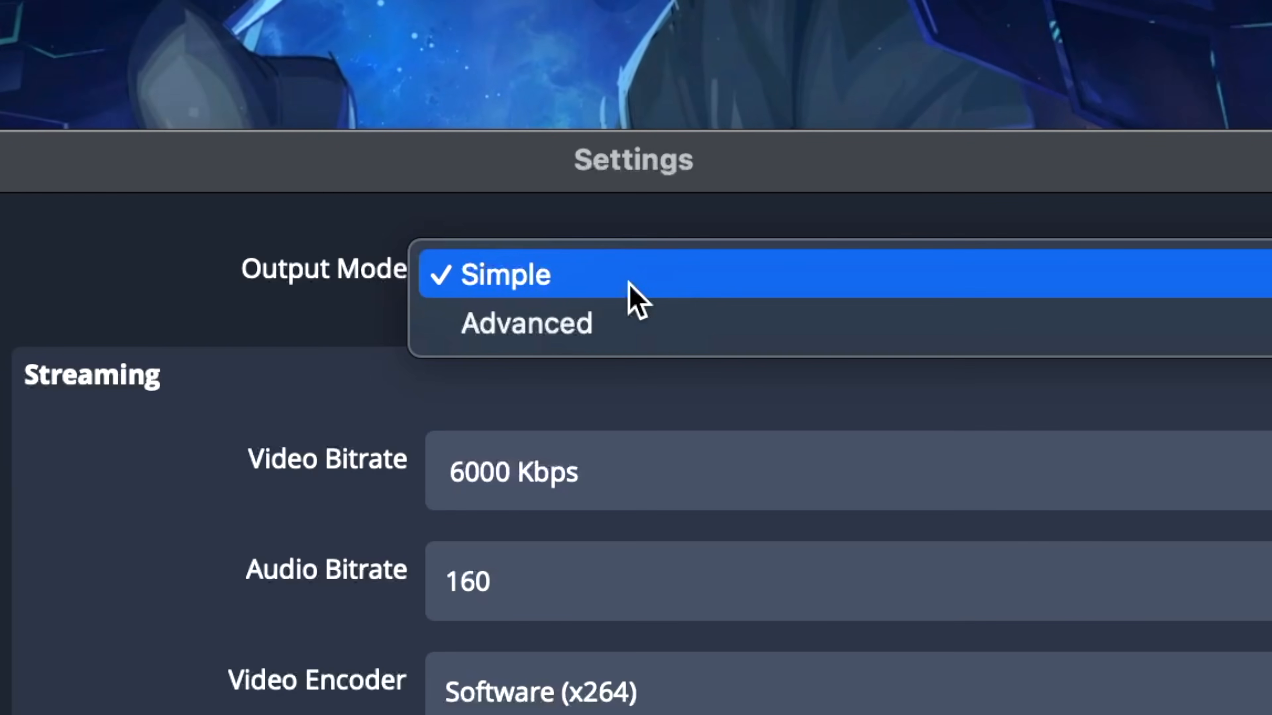
click(625, 321)
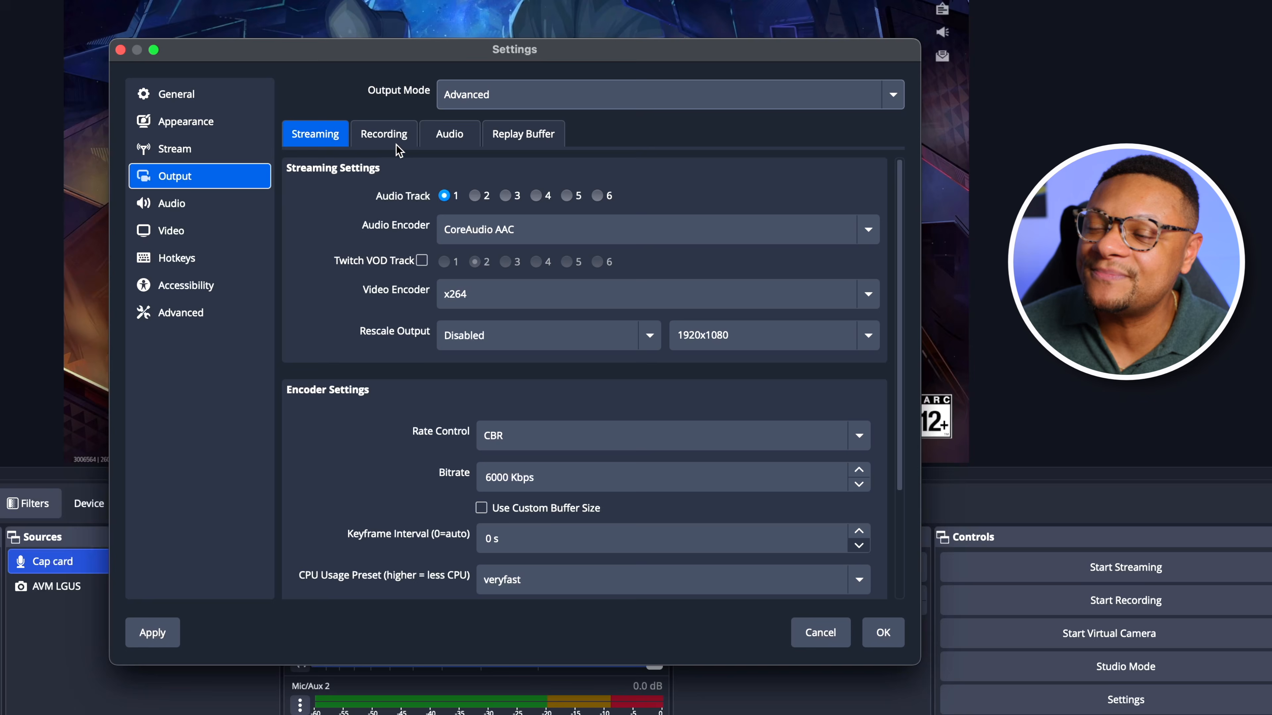
Step: Set the recording format to Hybrid MP4 (.mp4) and the recording video encoder to Apple VT HEVC Hardware Encoder
click(398, 145)
click(479, 181)
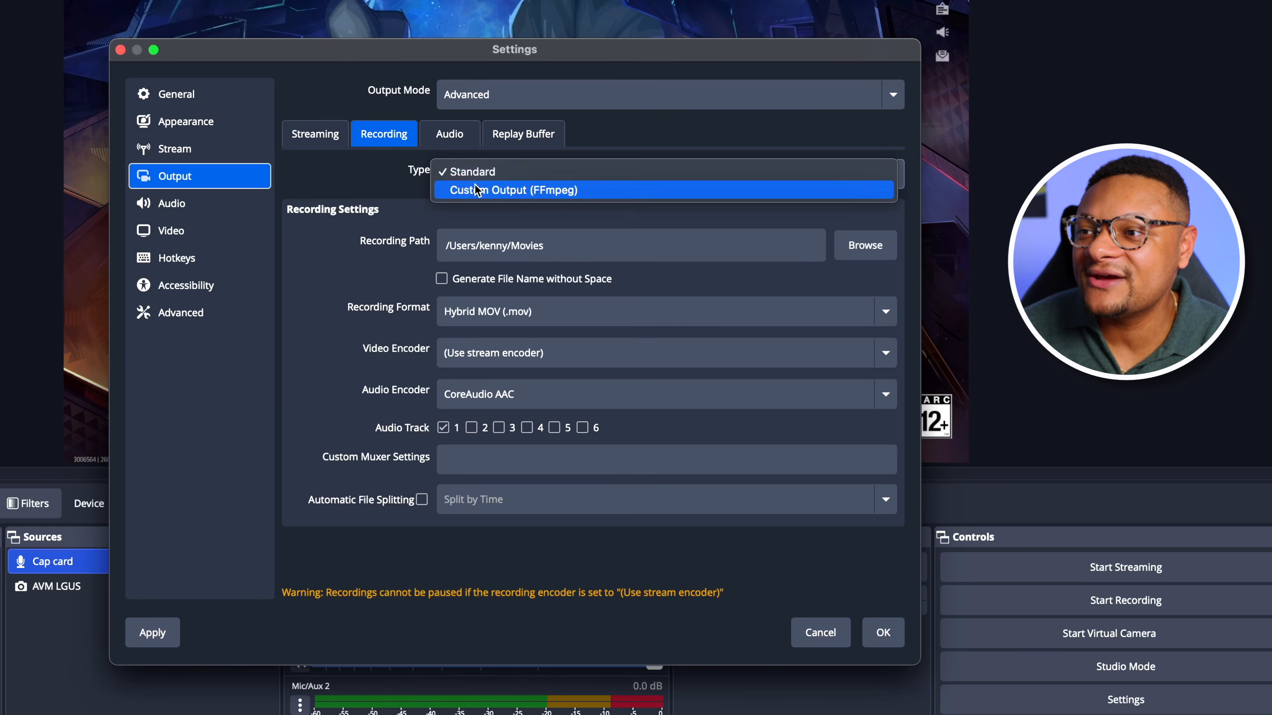
click(379, 196)
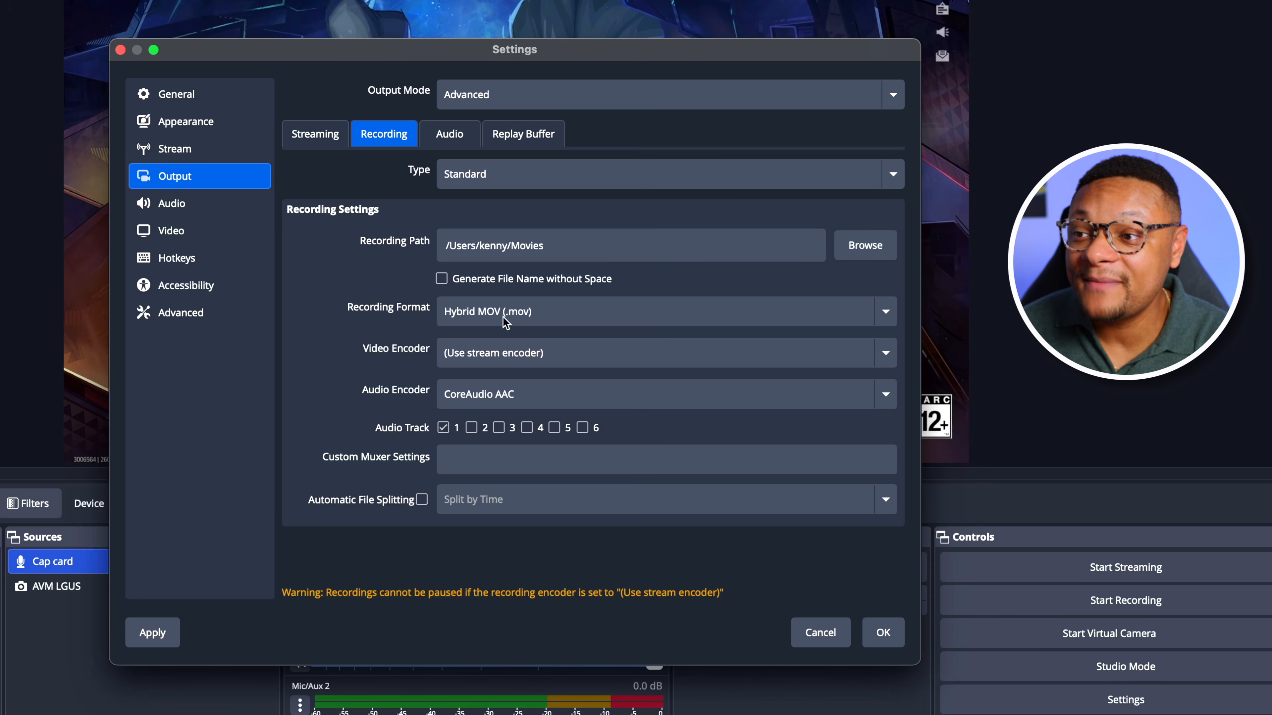
click(623, 318)
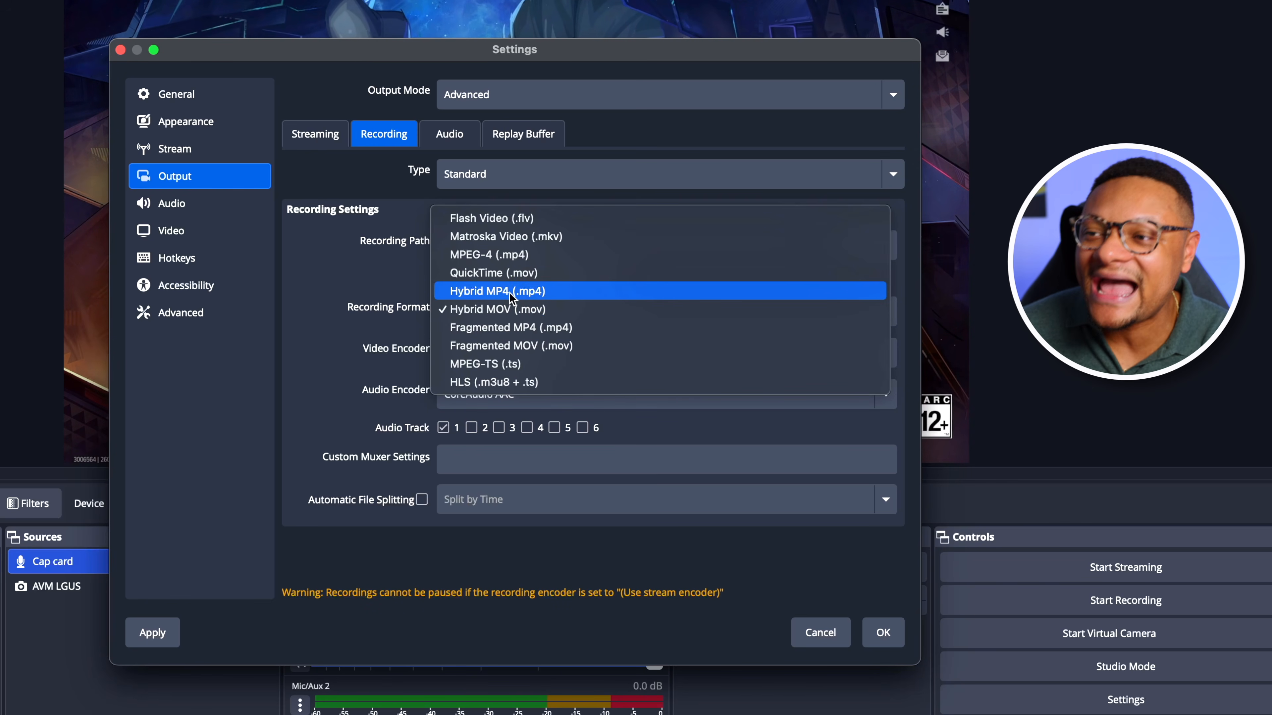
click(556, 296)
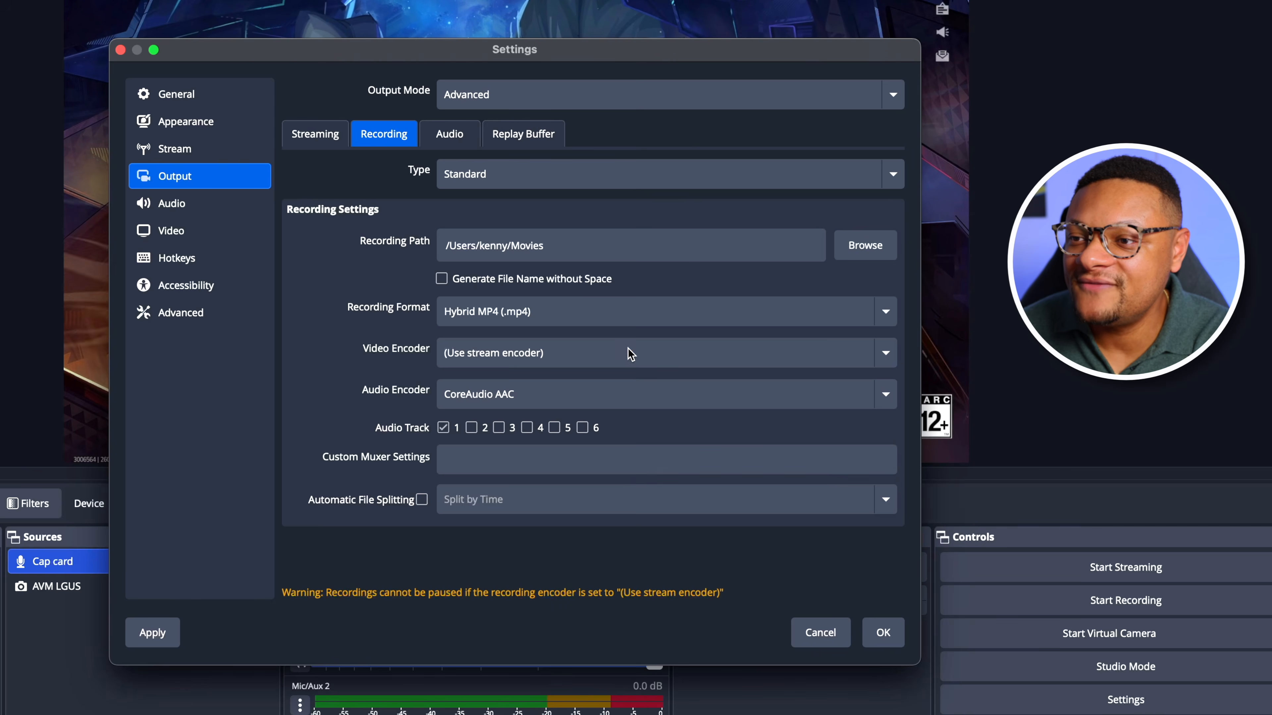
click(627, 351)
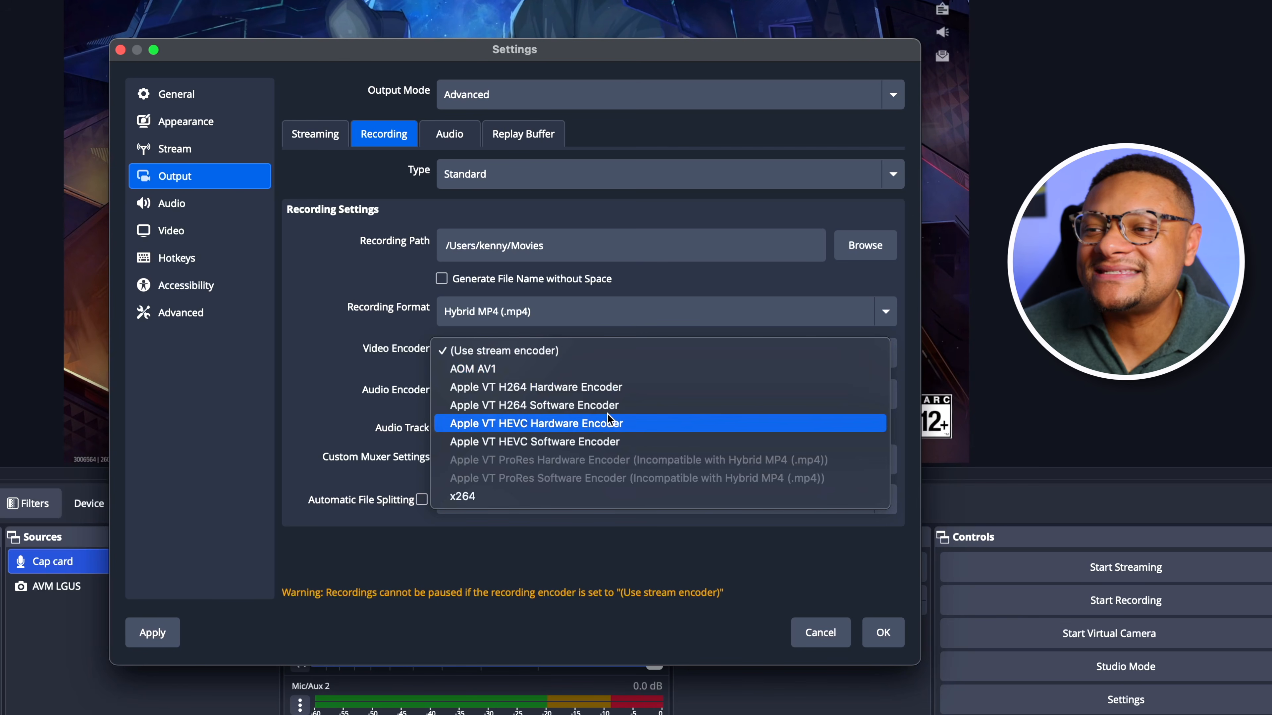
click(555, 423)
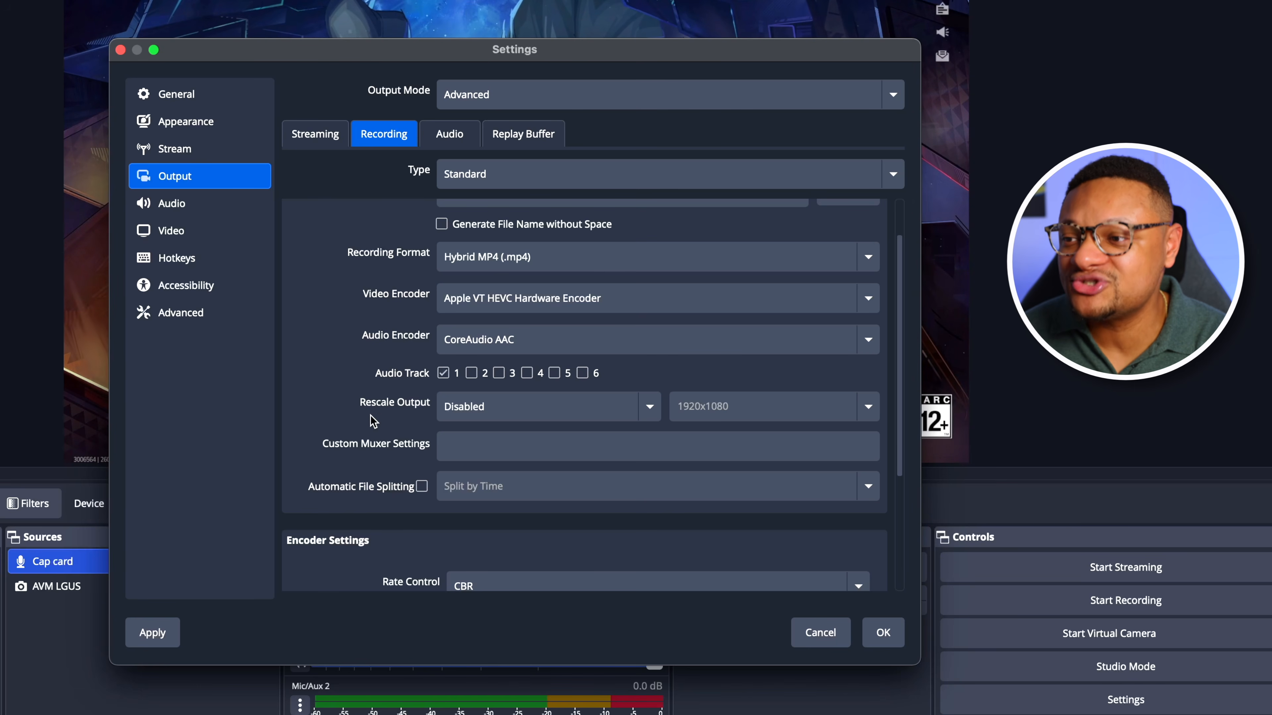
Step: Set the recording encoder's rate control to CRF and its quality to 80
scroll(376, 419, down, 2)
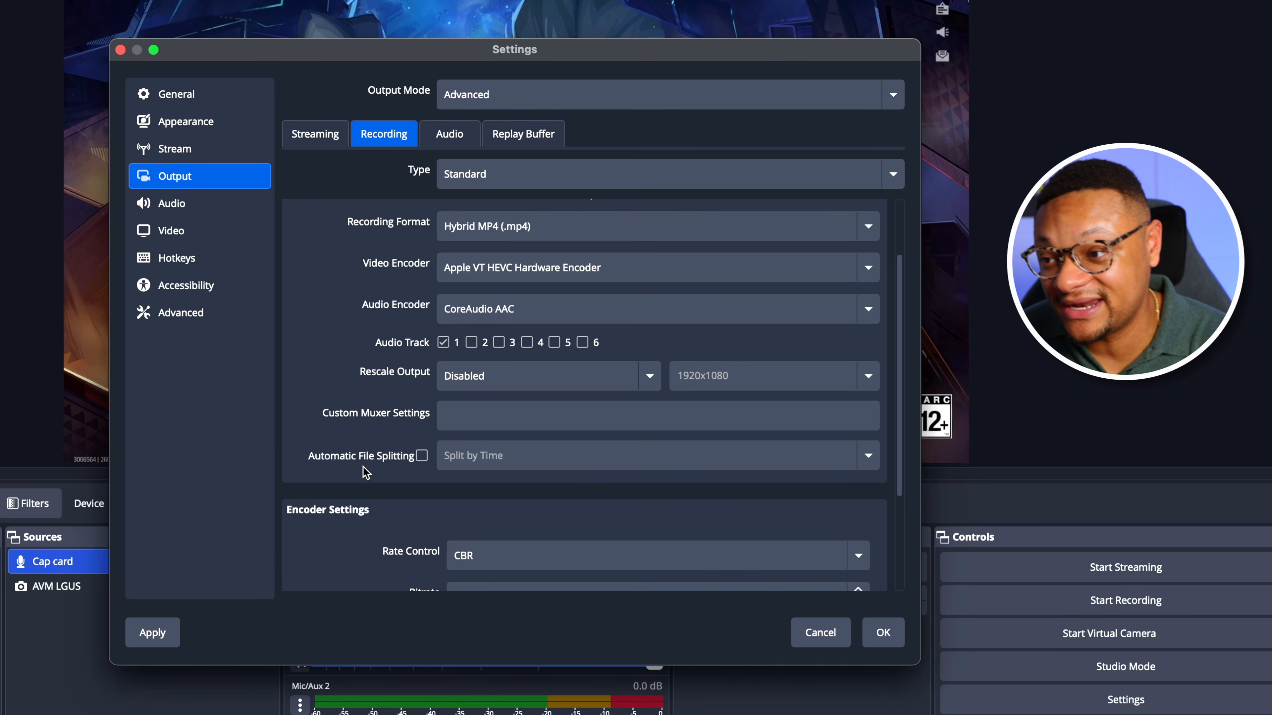
scroll(364, 472, down, 5)
scroll(364, 472, down, 3)
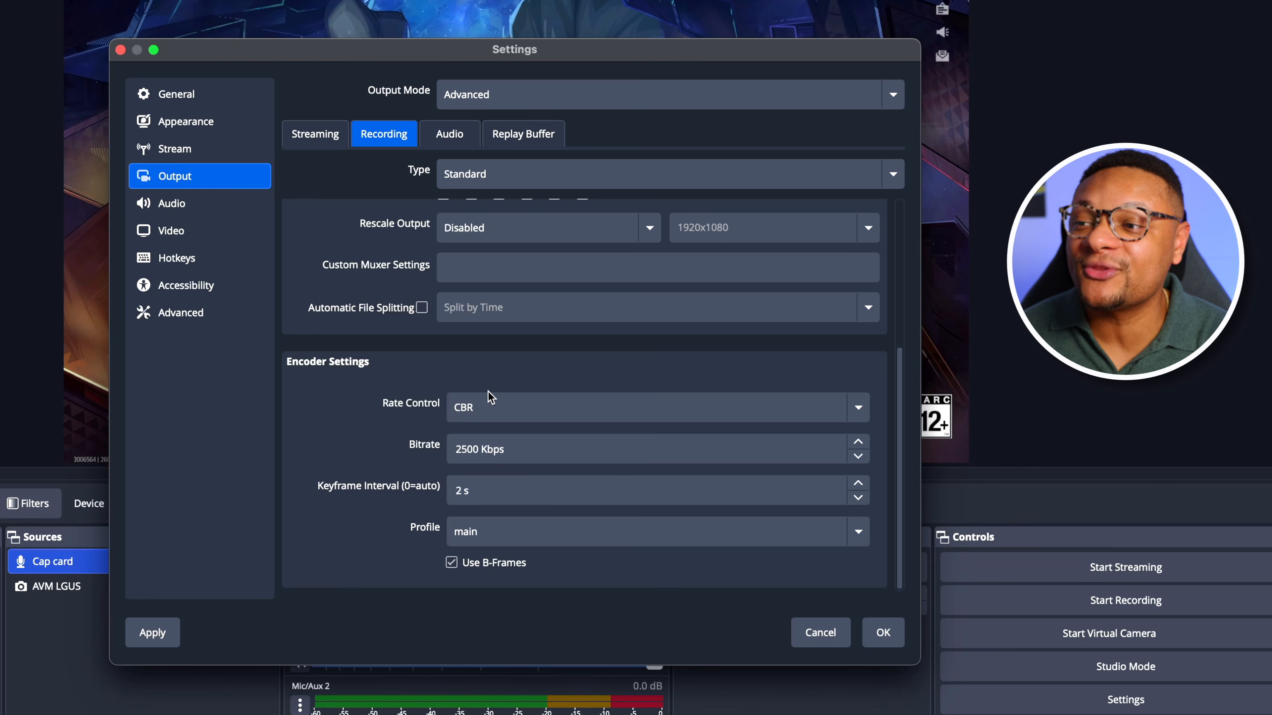
click(491, 408)
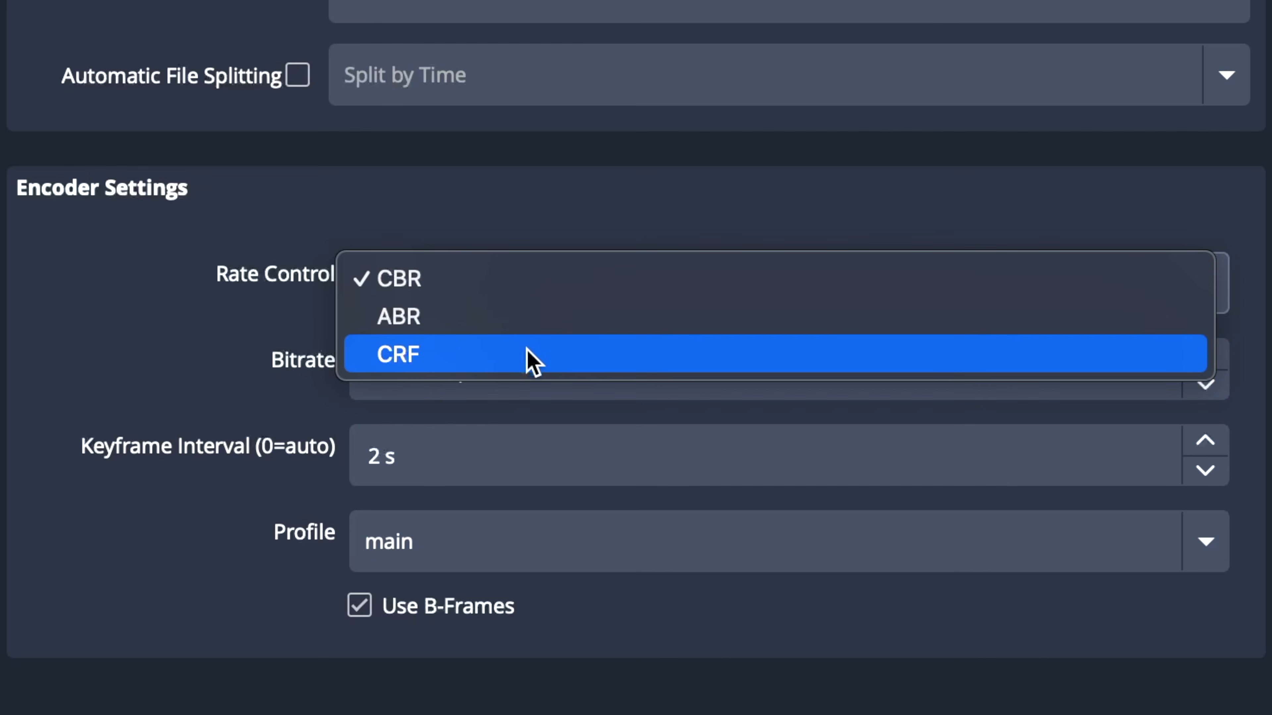
click(532, 362)
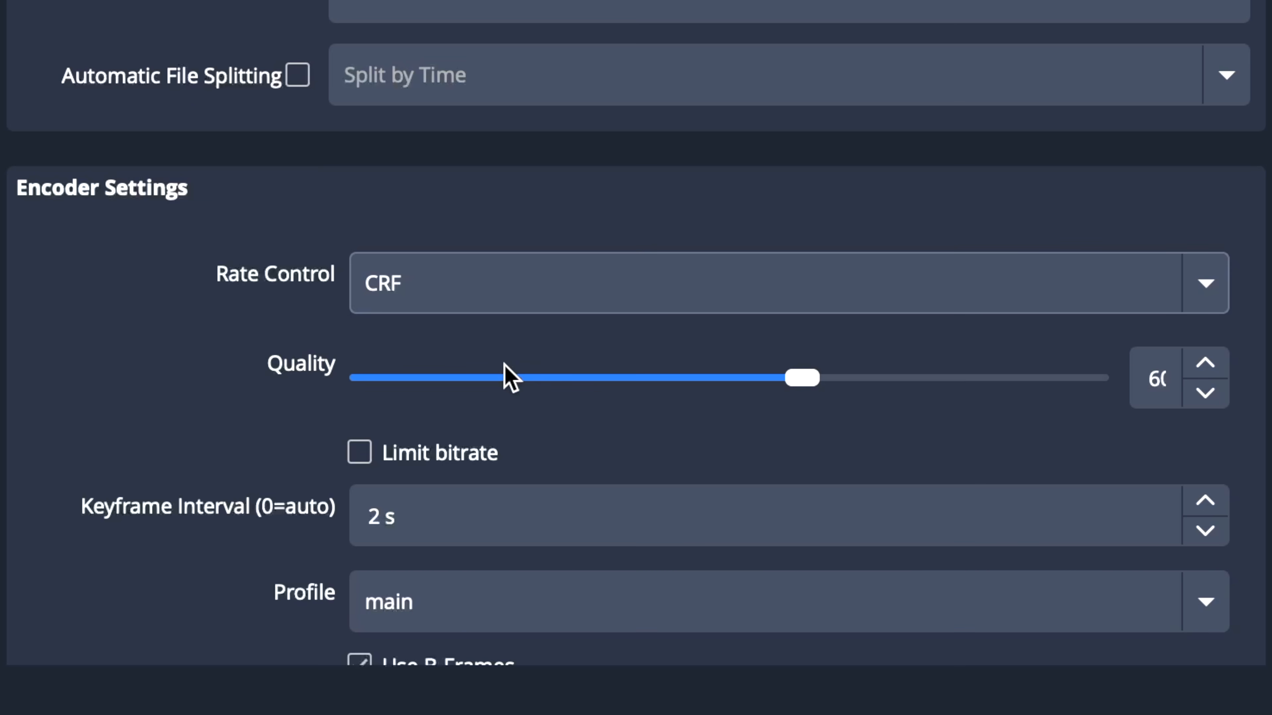
drag(814, 380, 1146, 382)
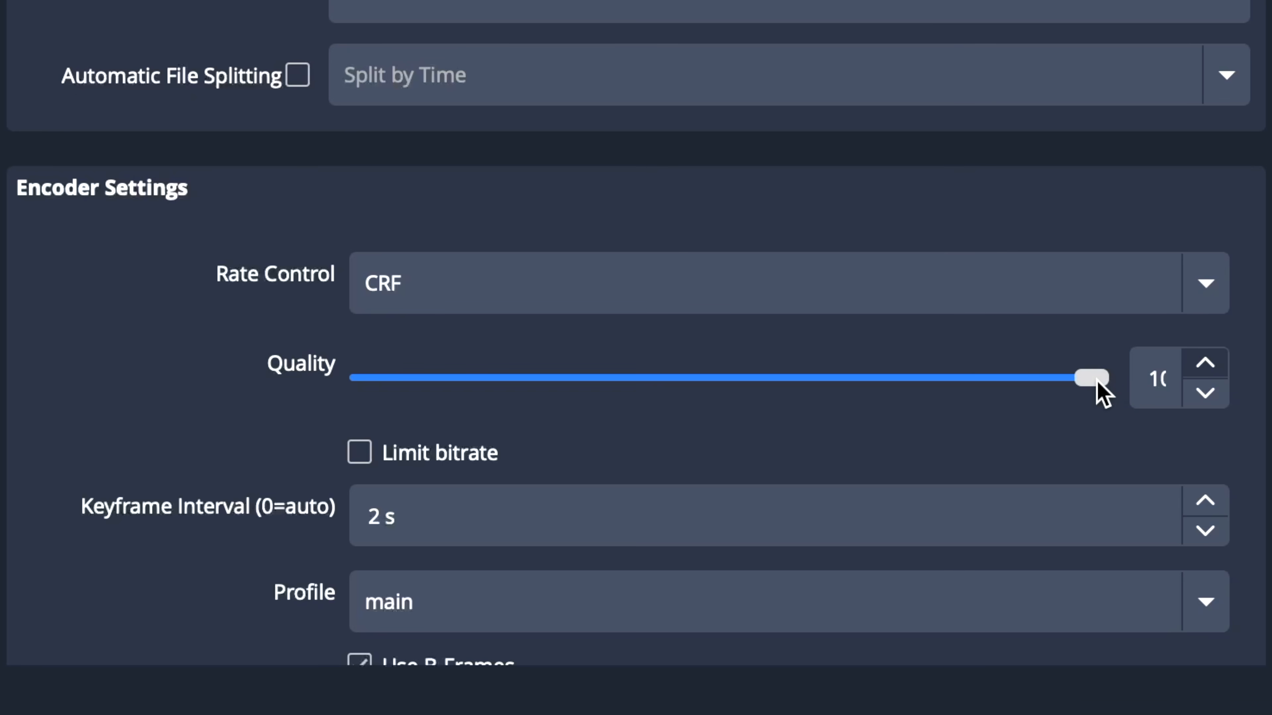
drag(1095, 380, 358, 378)
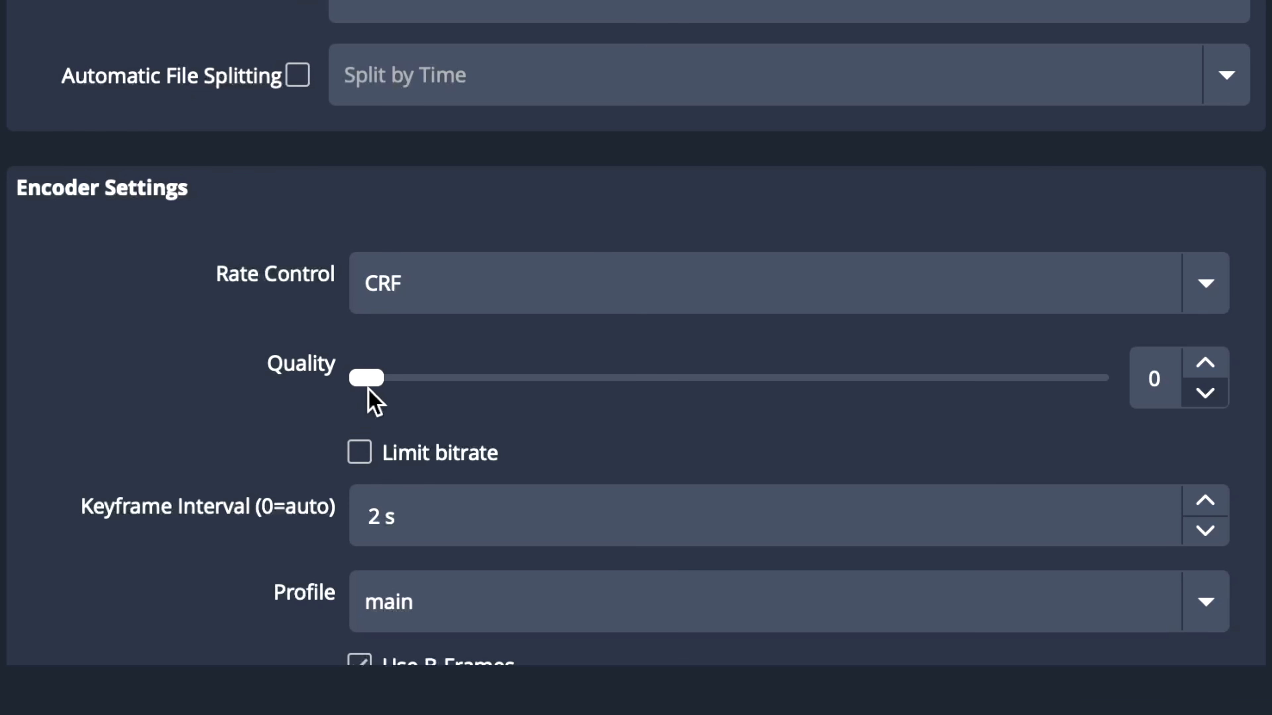
scroll(375, 402, down, 1)
drag(368, 337, 942, 322)
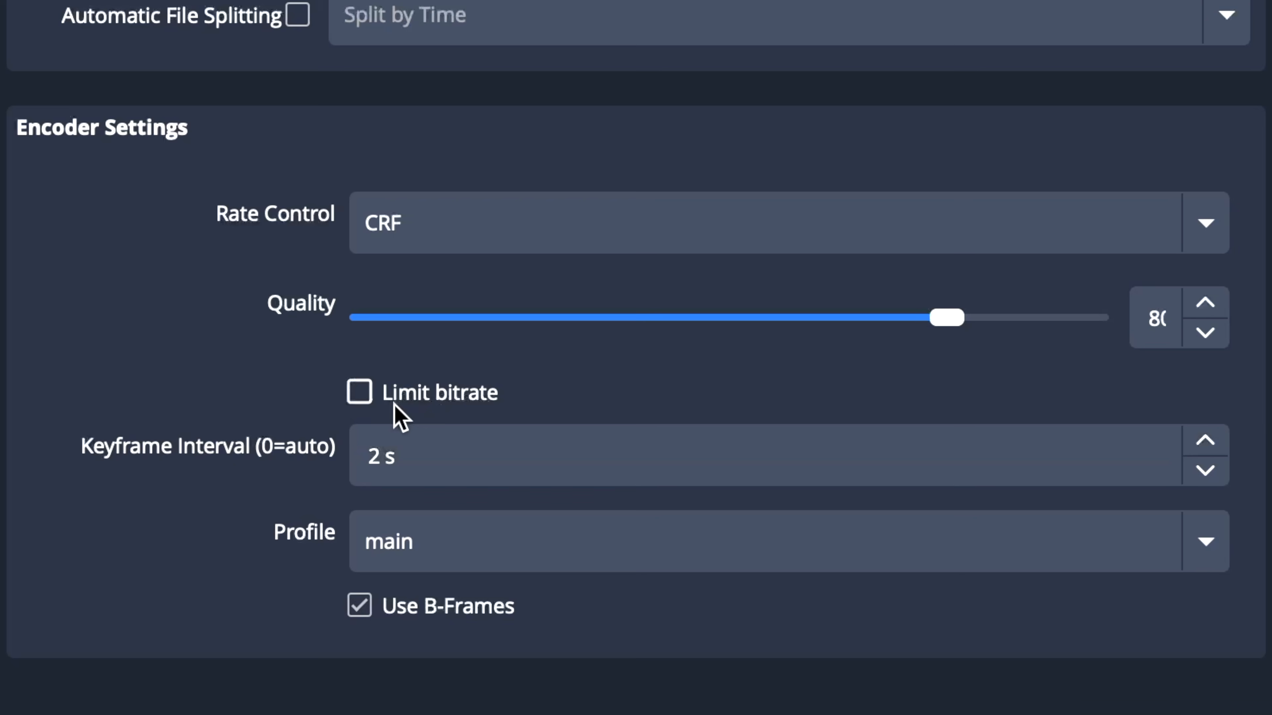
Step: Keep the main profile, disable B-frames for the recording encoder, and accept the settings
click(369, 457)
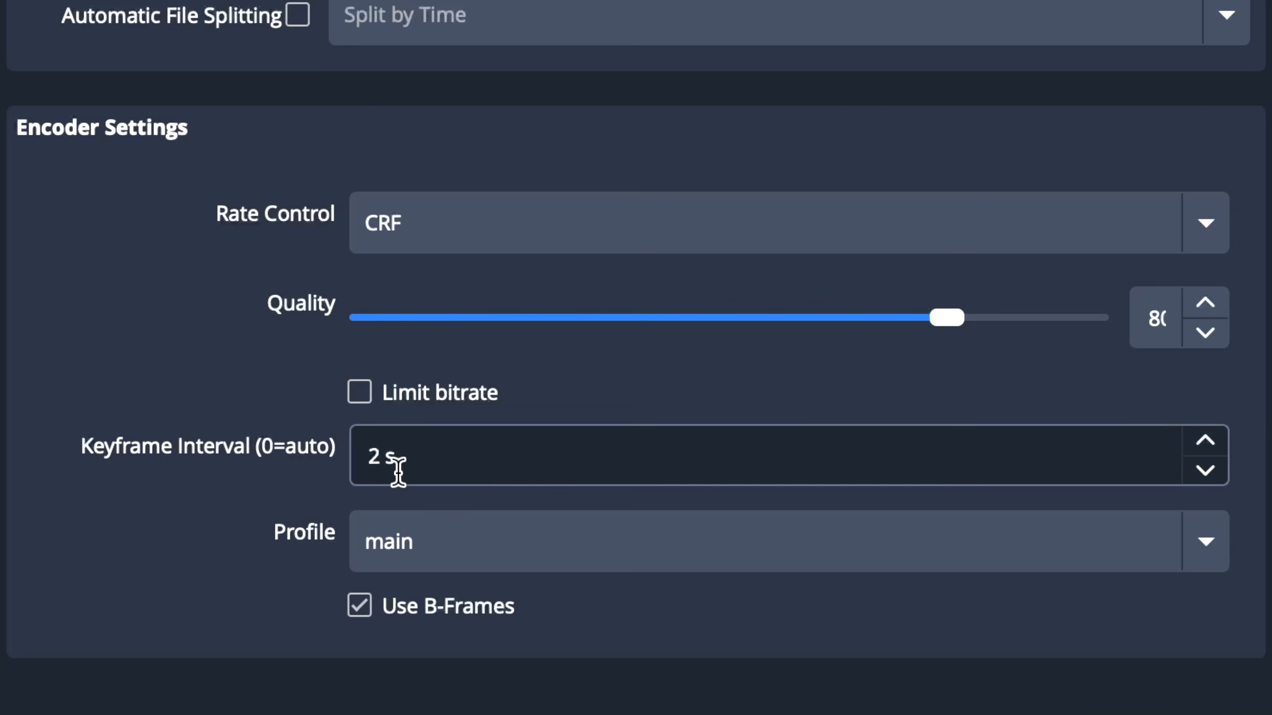
click(435, 541)
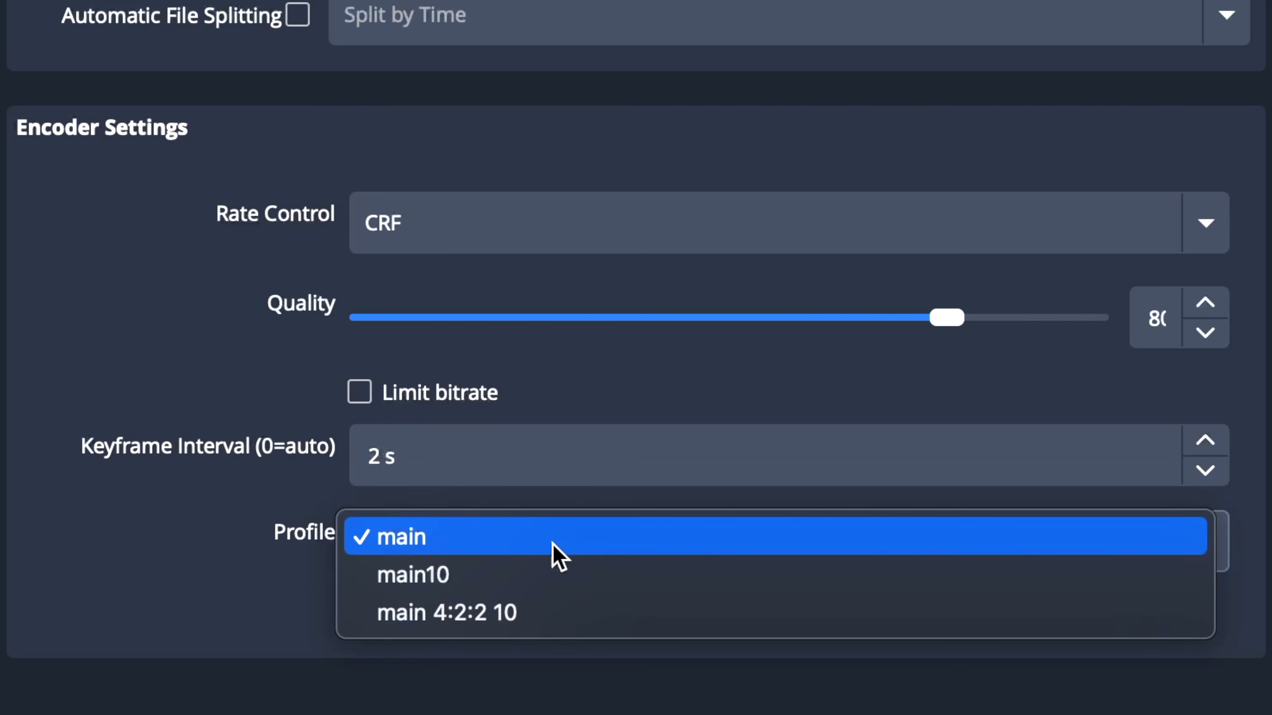
click(213, 510)
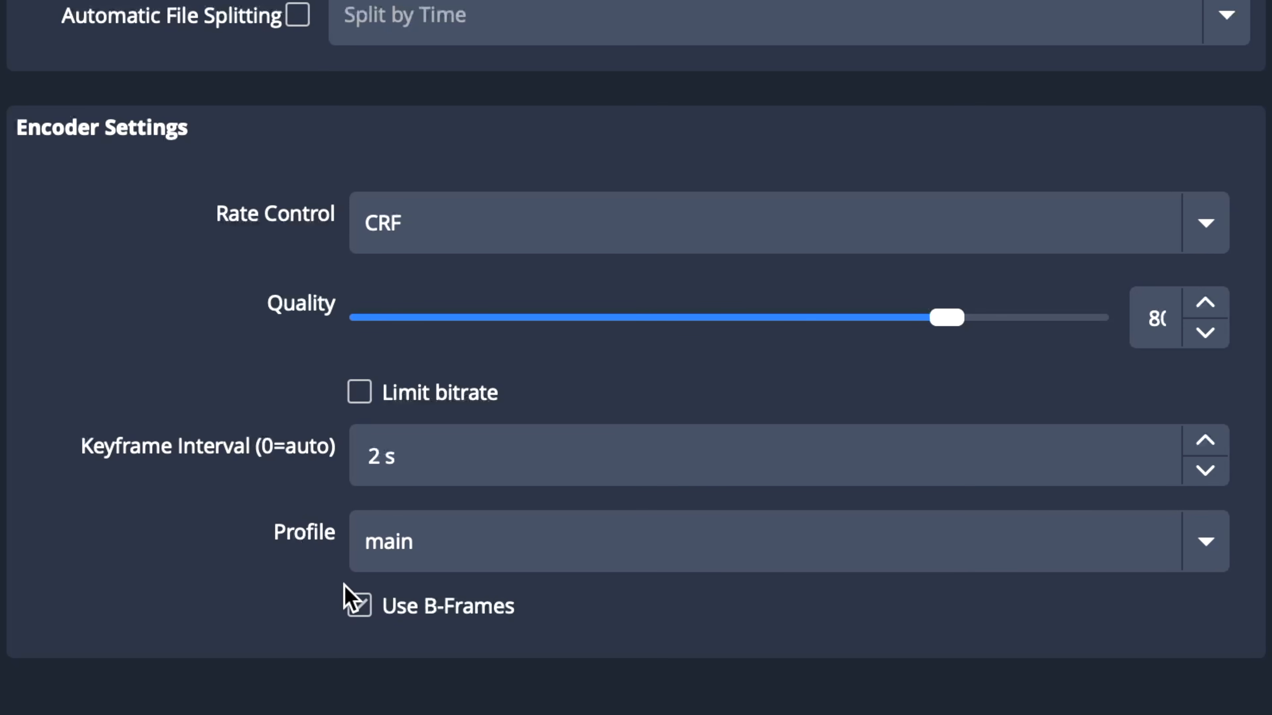
click(362, 607)
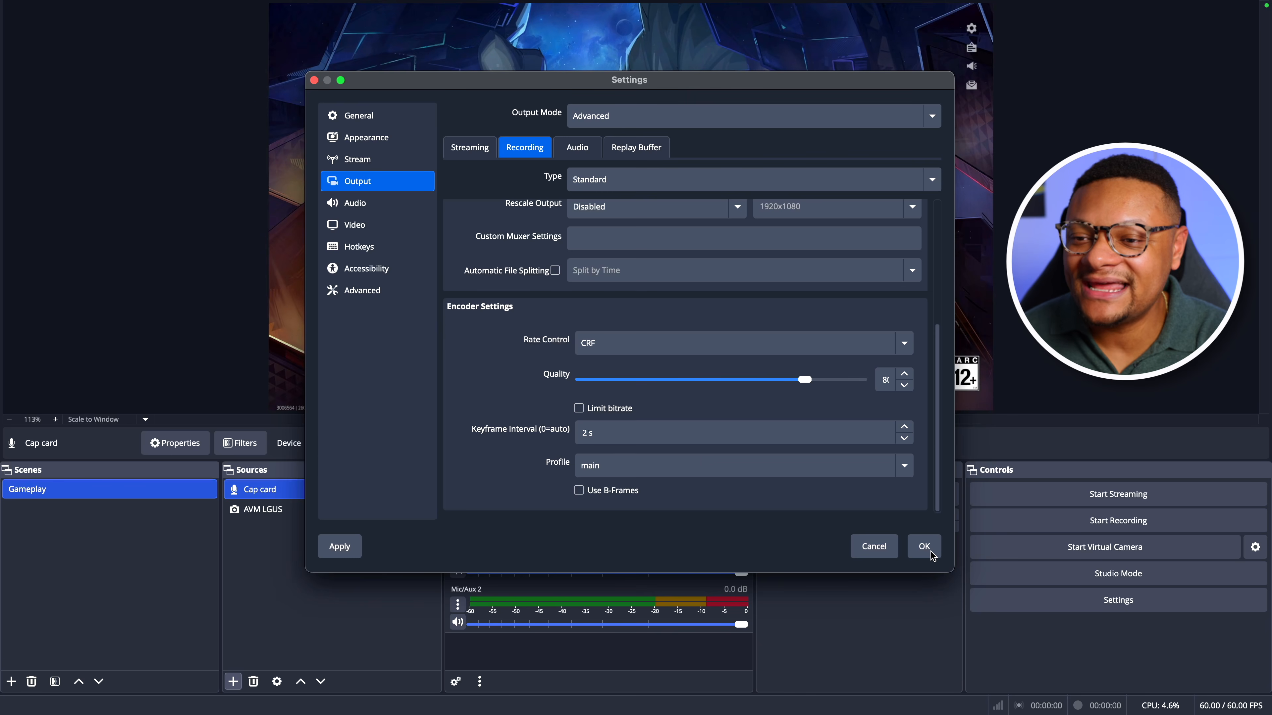
click(923, 546)
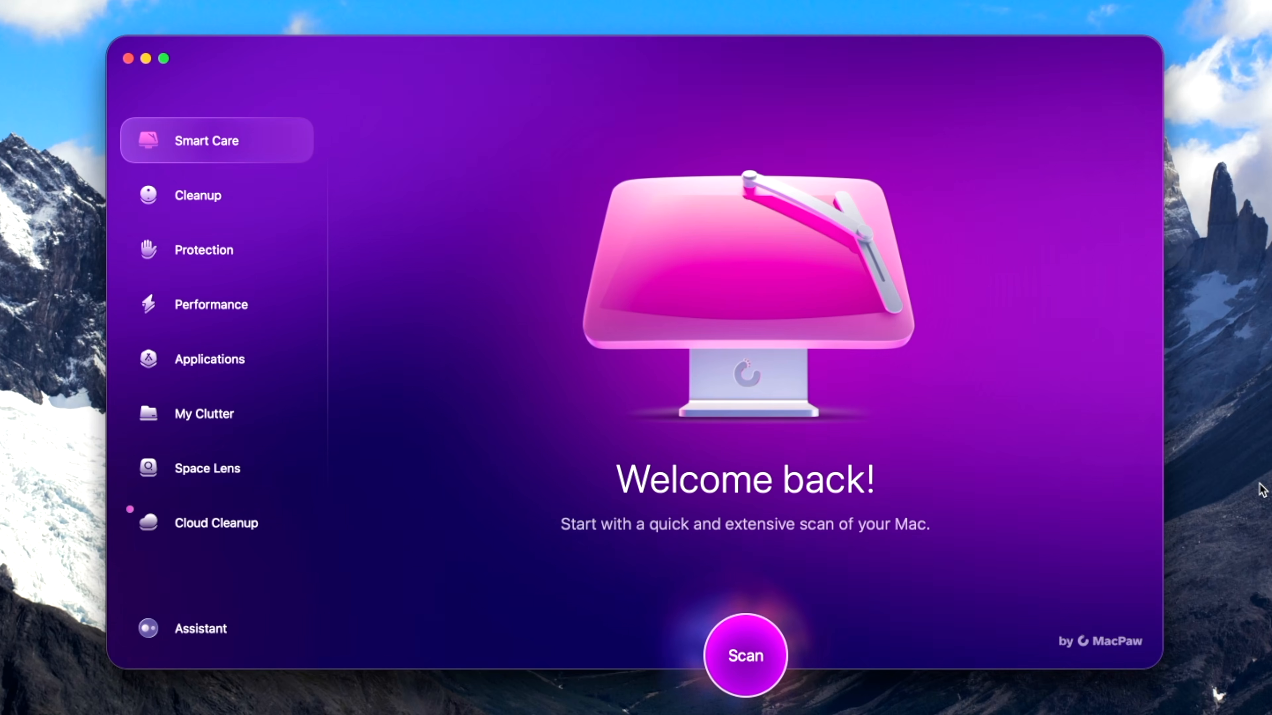
Step: Switch to CleanMyMac and start a Smart Care scan of the Mac
click(745, 655)
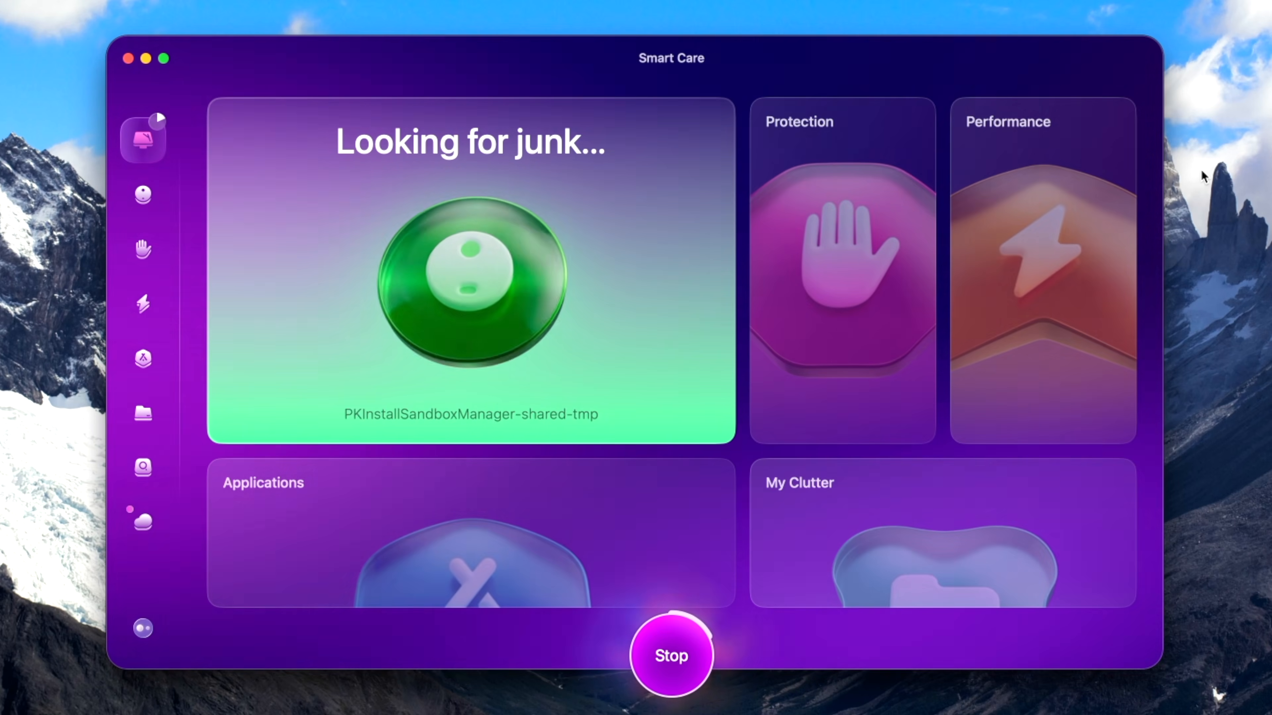